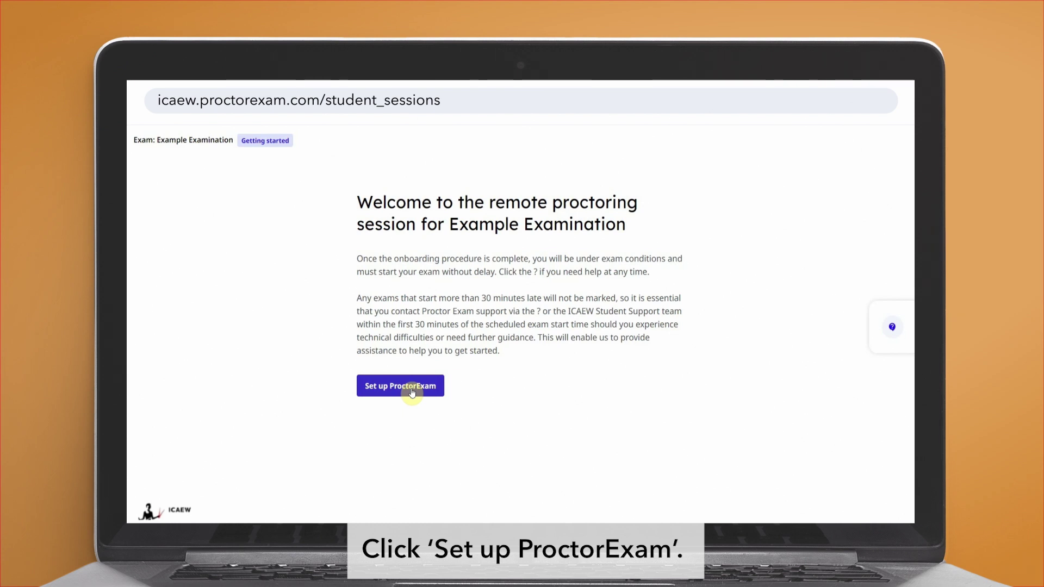
# Step: Start the ProctorExam setup, get past the exam rules, and continue once notifications are enabled
pyautogui.click(412, 392)
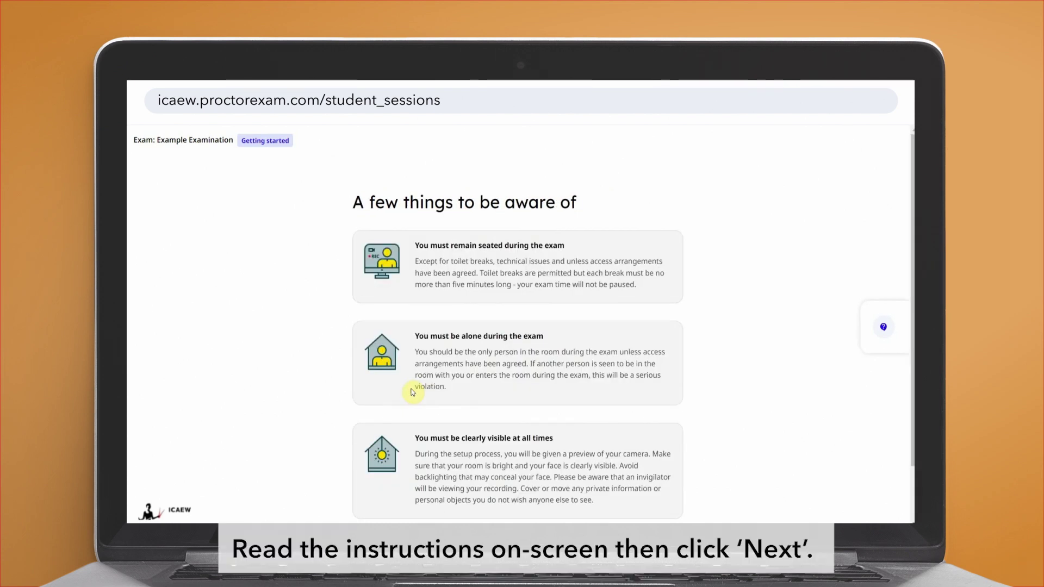
pyautogui.scroll(-2, 412, 392)
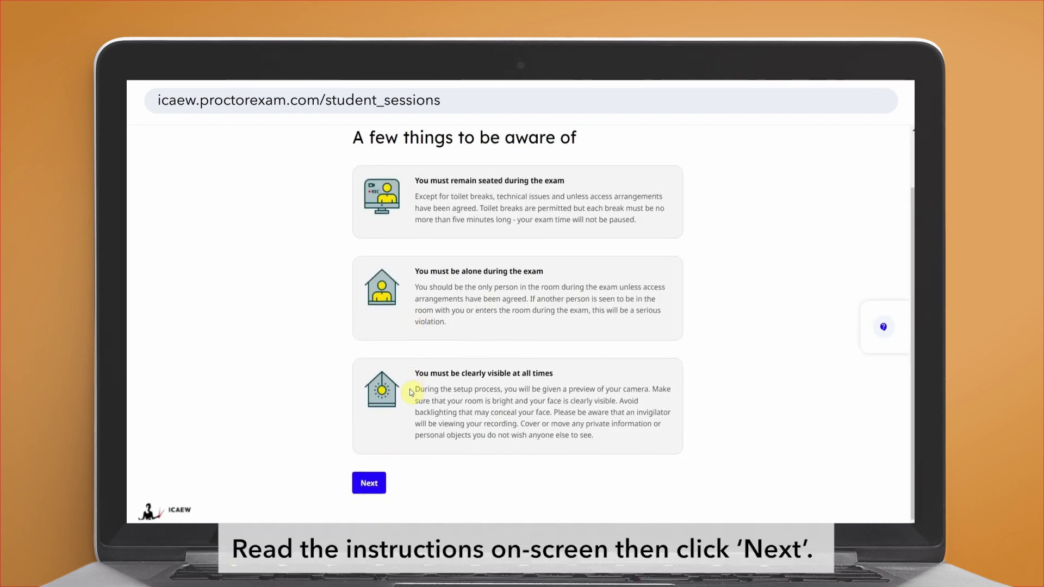
pyautogui.click(369, 483)
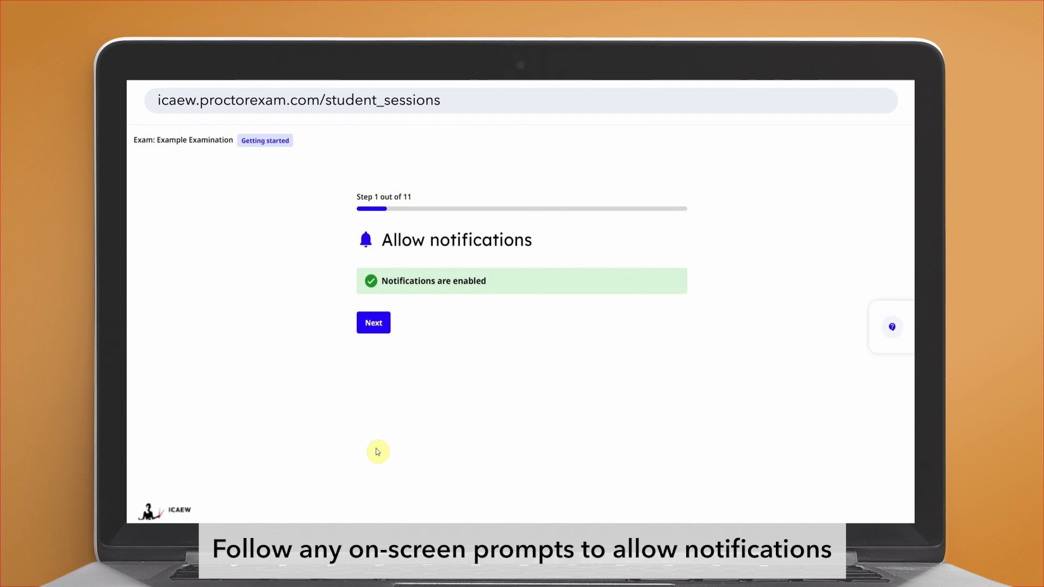
pyautogui.click(373, 323)
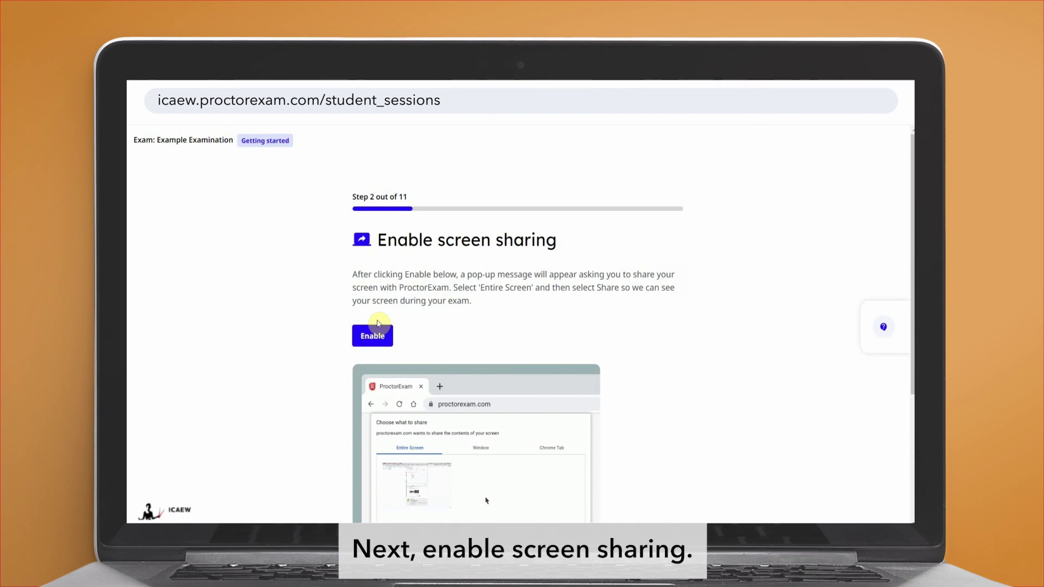
# Step: Share the entire screen with the exam site and go on to sound and camera setup
pyautogui.scroll(-4, 378, 326)
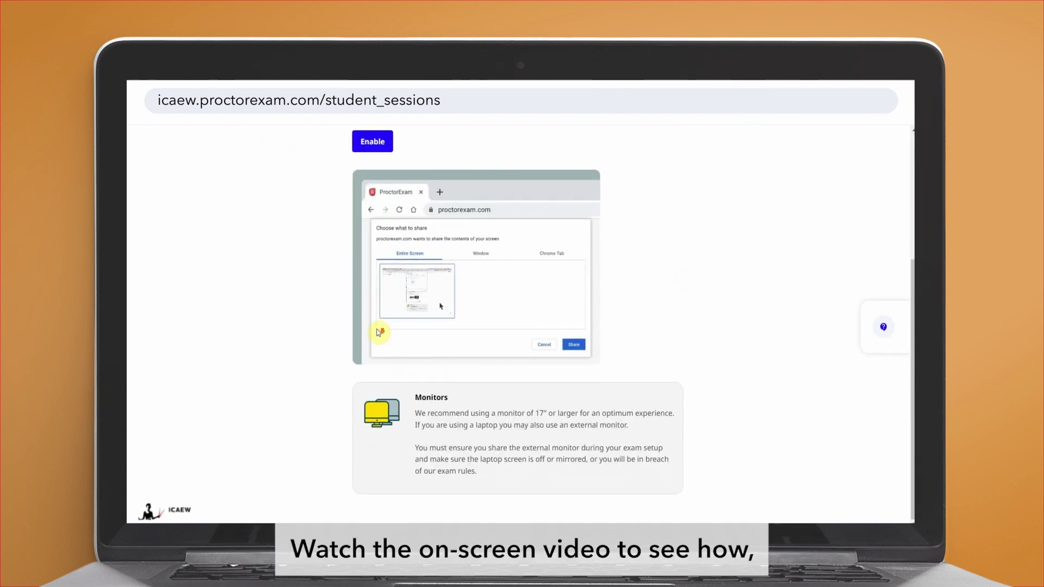
pyautogui.click(377, 149)
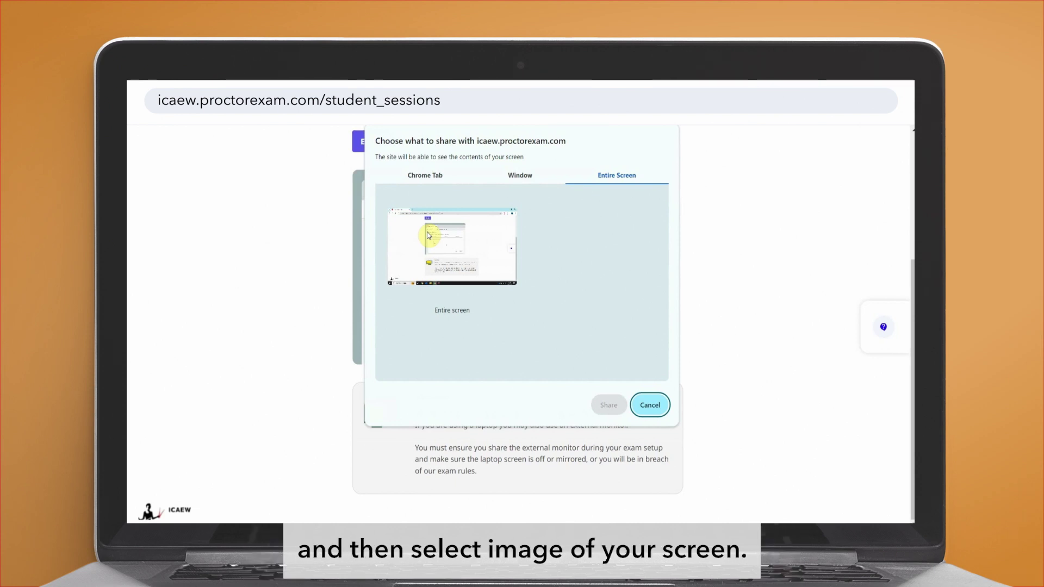
pyautogui.click(452, 251)
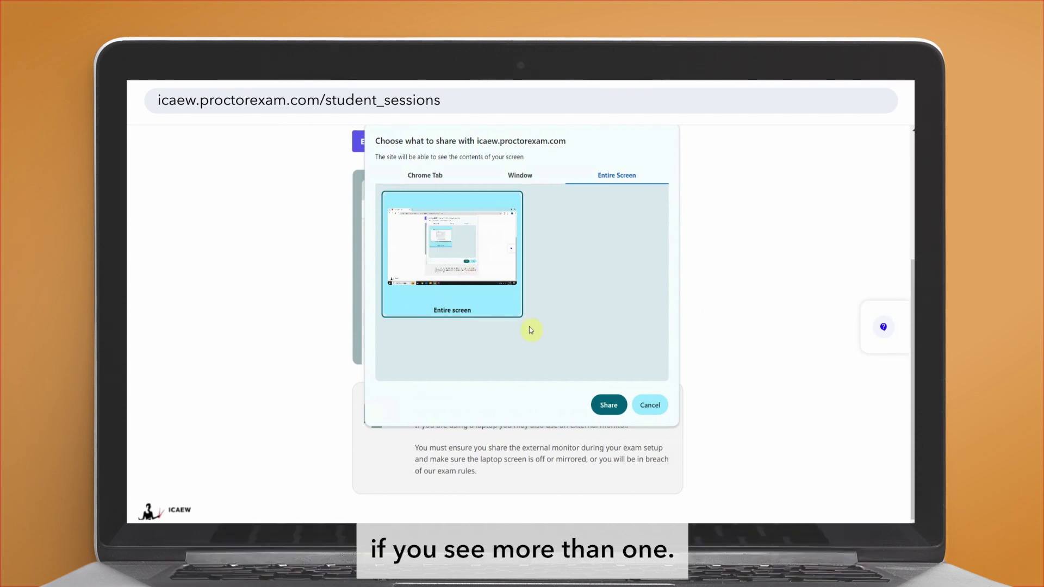
pyautogui.click(609, 406)
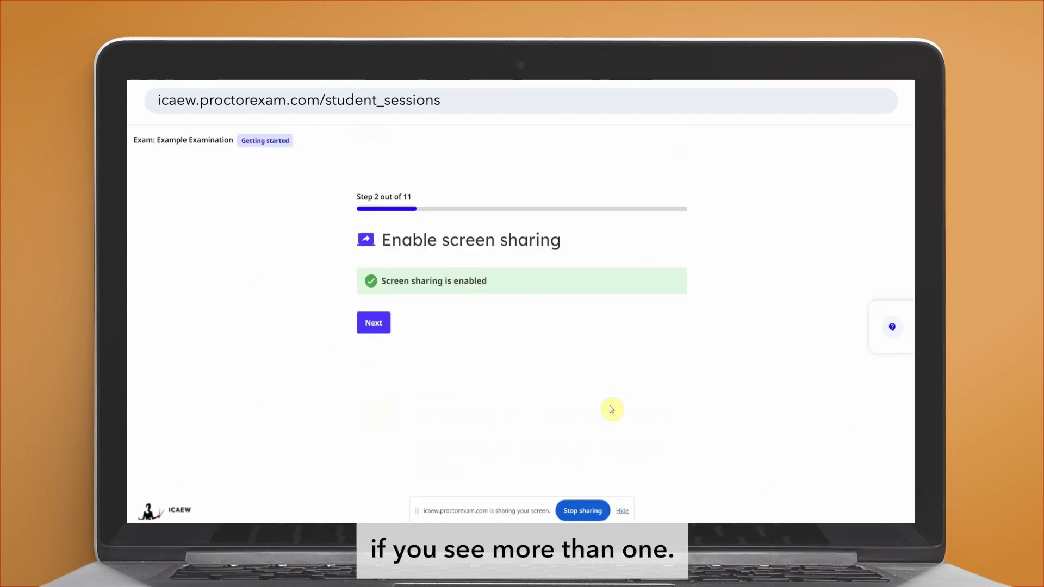
pyautogui.click(380, 333)
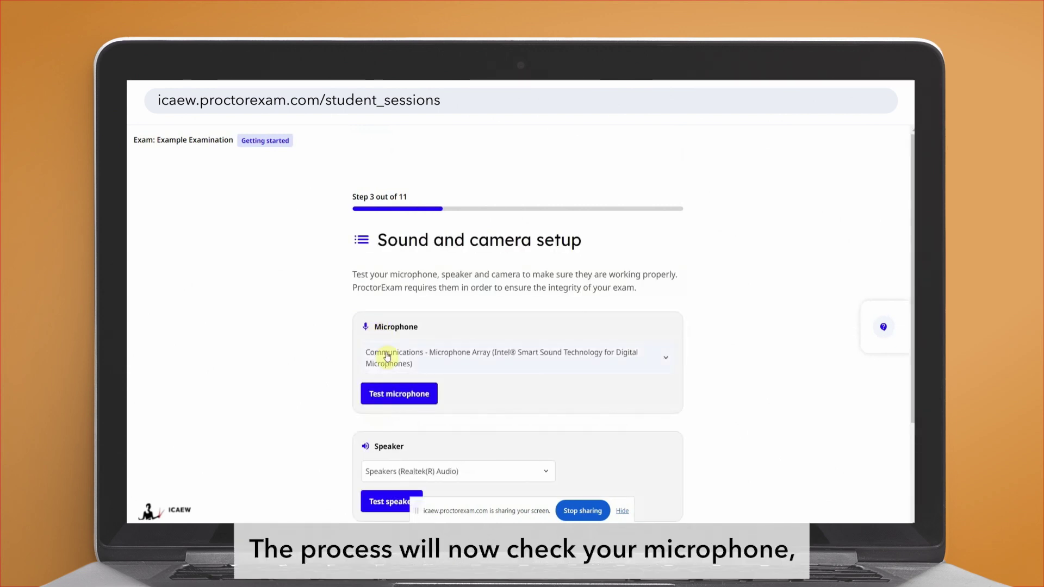
# Step: Confirm the microphone, speaker and webcam all work
pyautogui.click(388, 393)
pyautogui.click(391, 466)
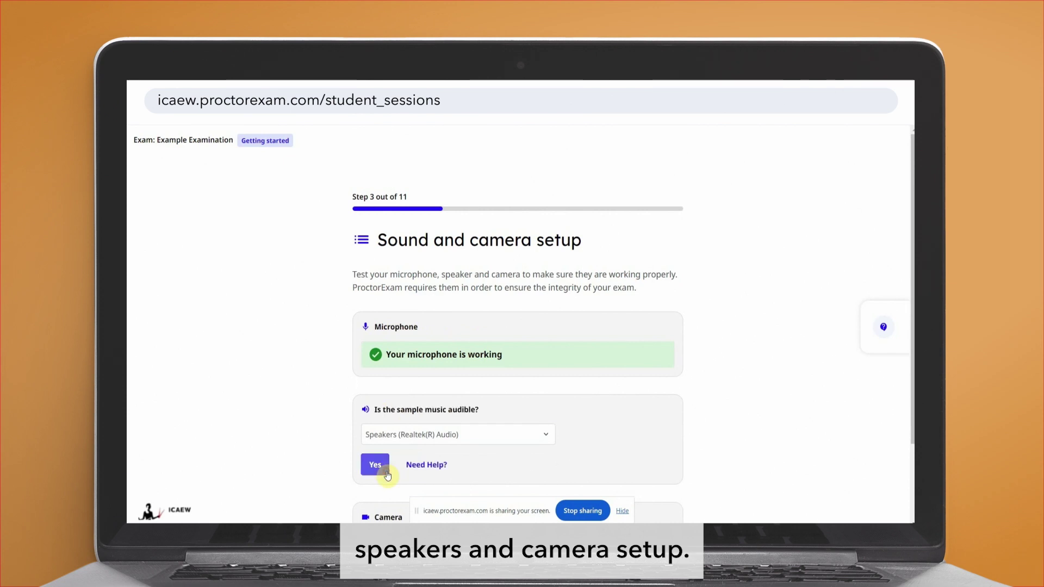
pyautogui.click(379, 467)
pyautogui.scroll(-2, 379, 467)
pyautogui.click(387, 474)
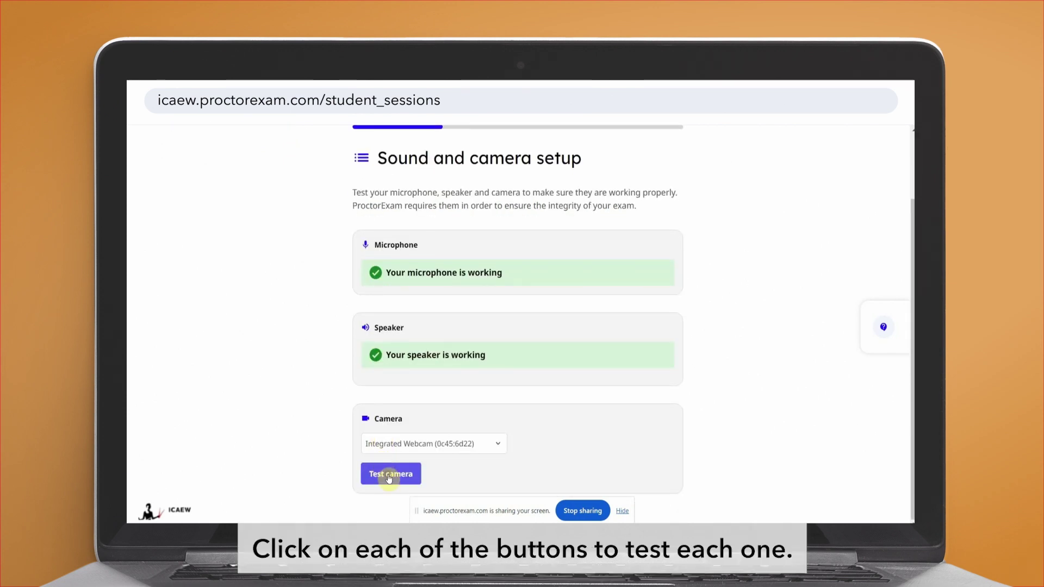
pyautogui.scroll(-3, 389, 478)
pyautogui.click(374, 474)
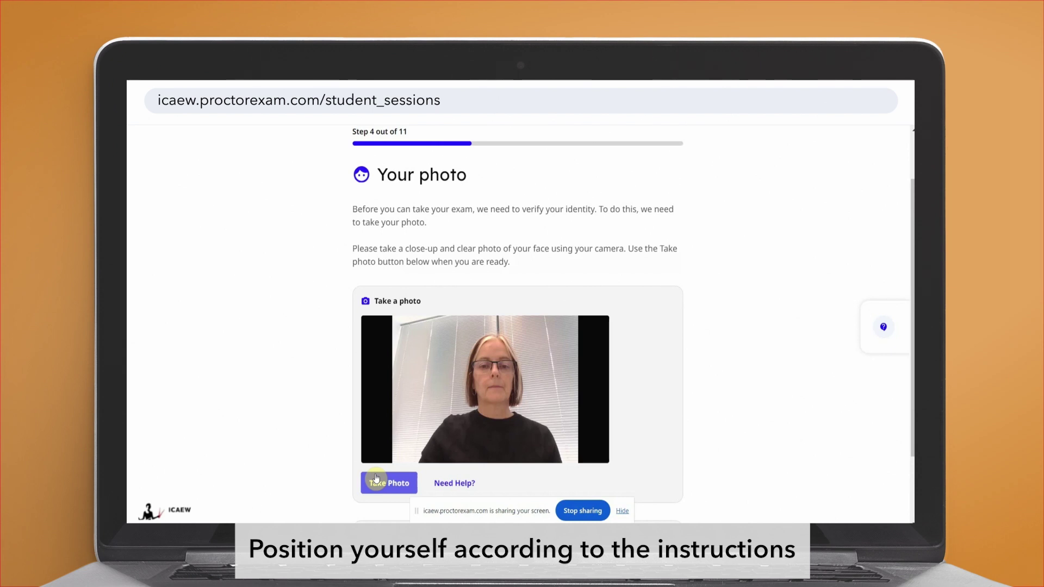
# Step: Take and submit a photo of your face, then go on to the ID step
pyautogui.scroll(-1, 376, 479)
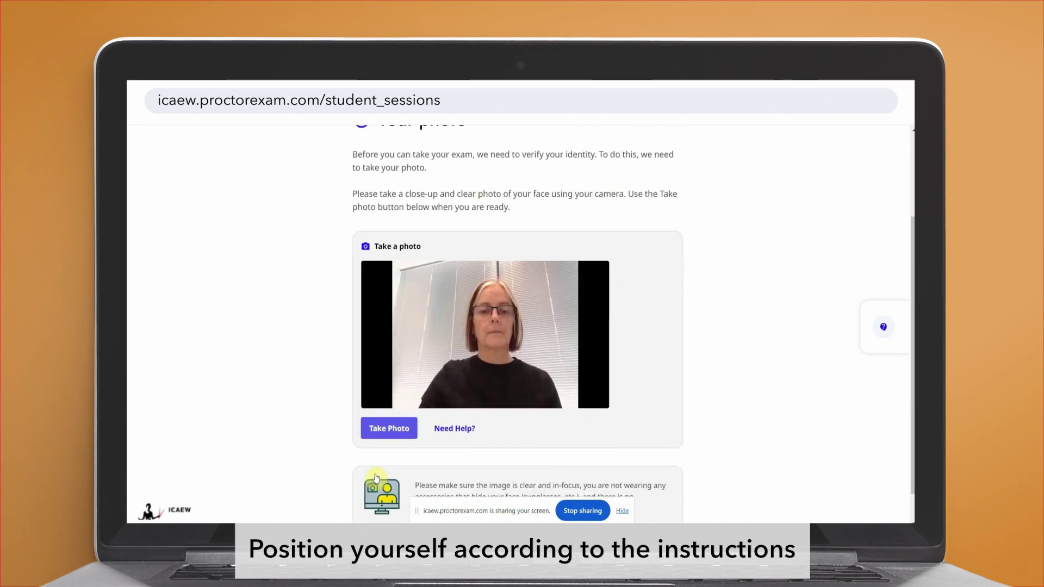
pyautogui.click(386, 429)
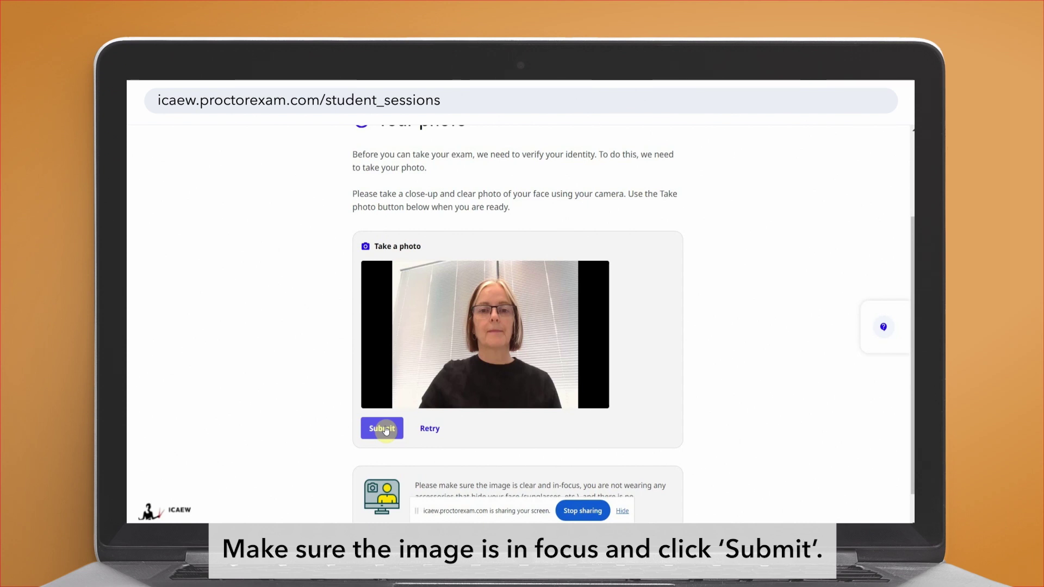
pyautogui.click(385, 429)
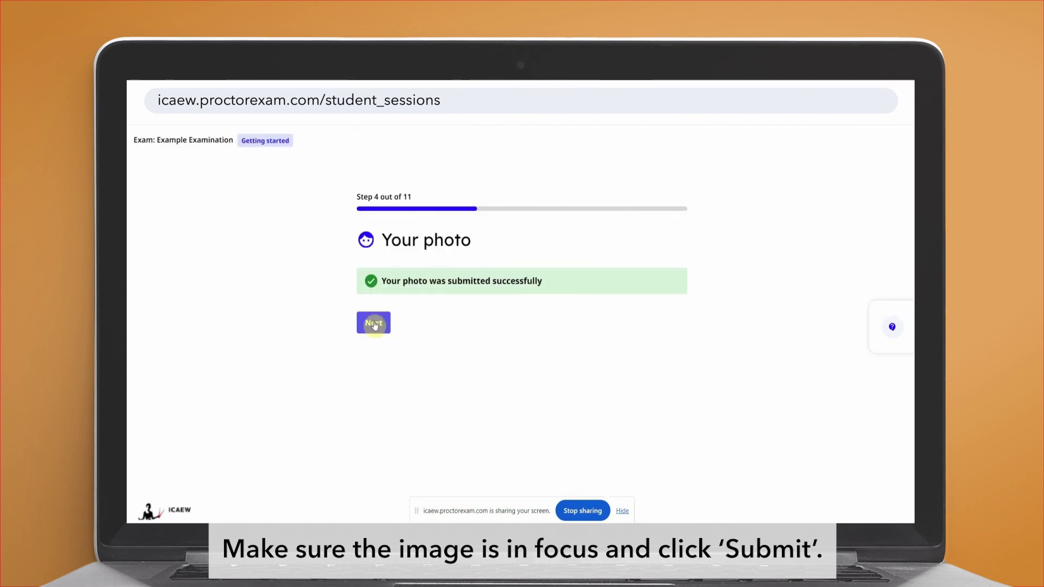
pyautogui.click(375, 324)
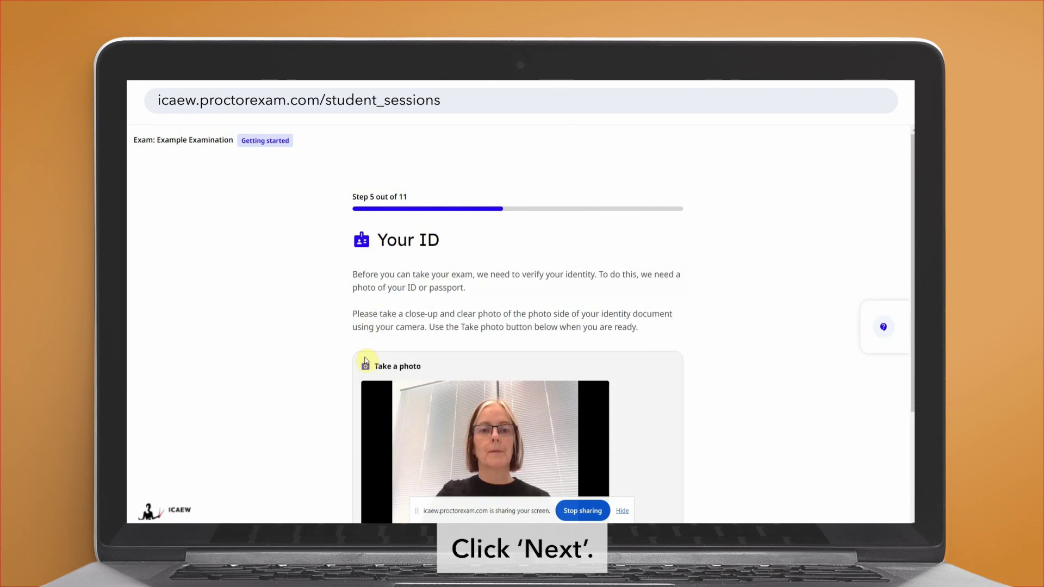
# Step: Photograph the ID card with the webcam, submit it, and continue to phone camera setup
pyautogui.scroll(-1, 366, 361)
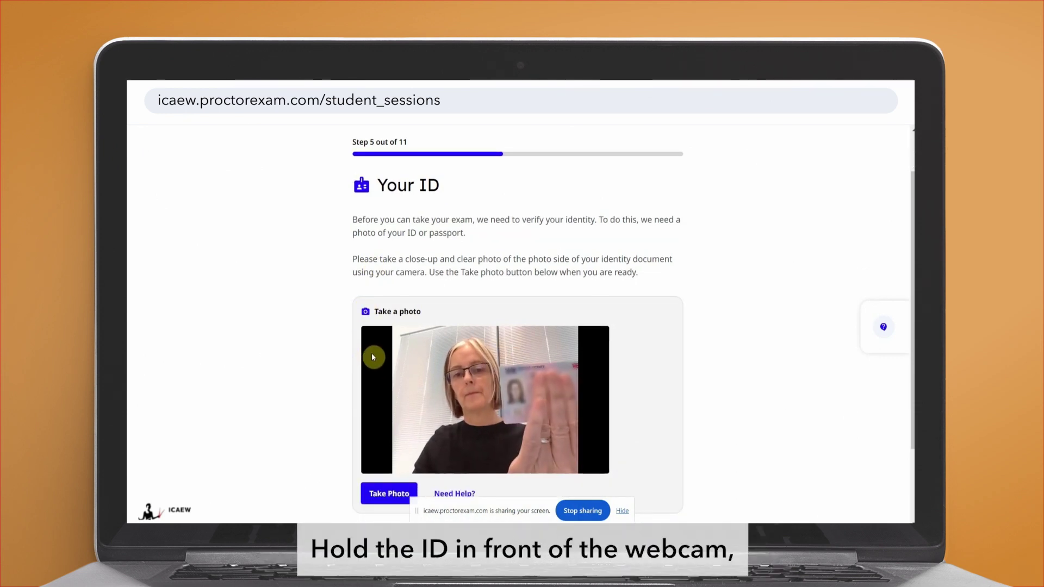
pyautogui.click(392, 502)
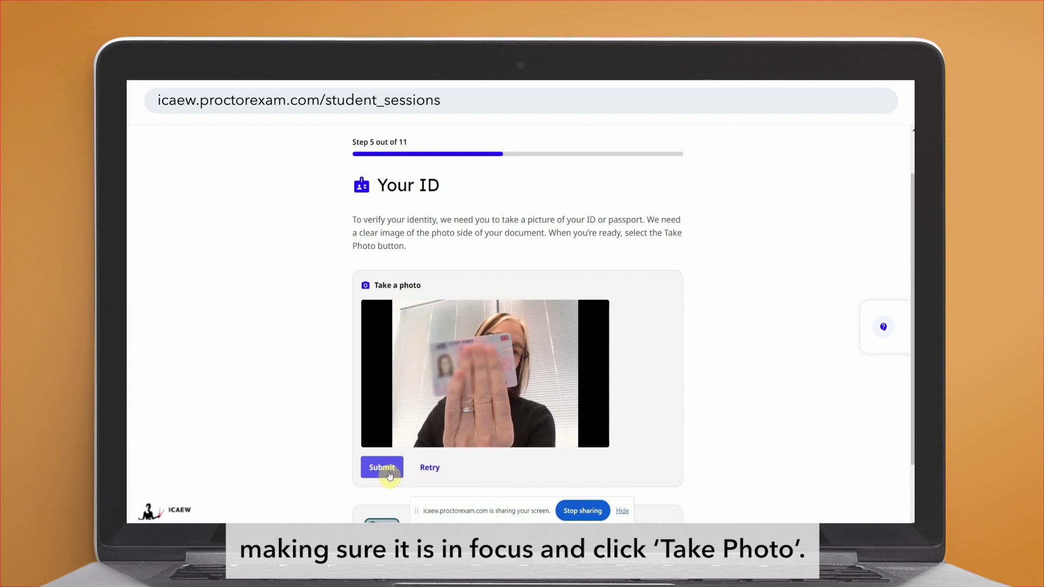
pyautogui.click(390, 470)
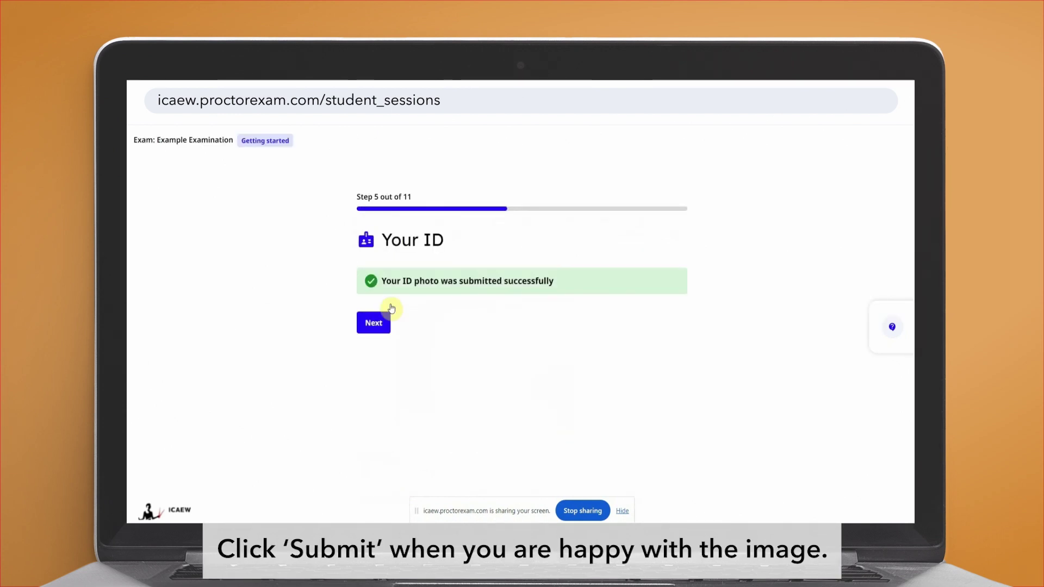
pyautogui.click(373, 323)
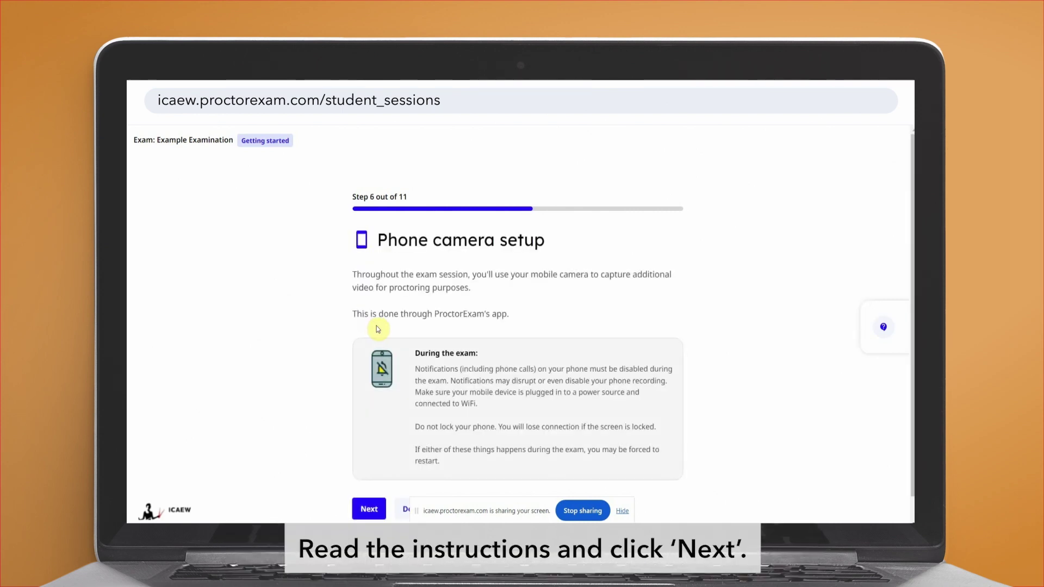
# Step: Pair the phone camera by scanning the QR code with the ProctorExam app
pyautogui.scroll(-1, 376, 329)
pyautogui.click(369, 483)
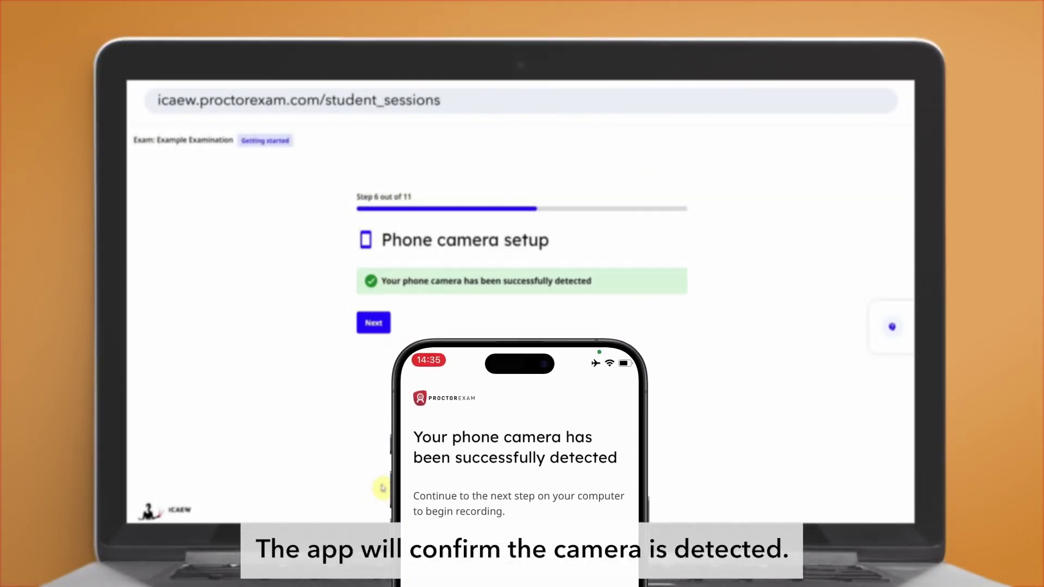
pyautogui.click(374, 323)
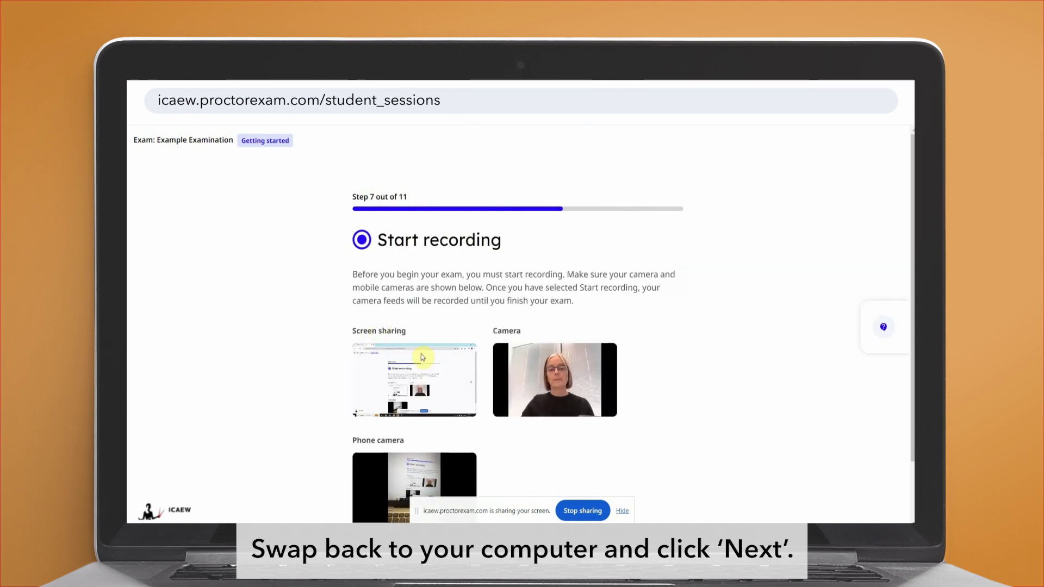
# Step: Start recording the screen, webcam and phone feeds, then proceed to the room scan
pyautogui.scroll(-2, 421, 357)
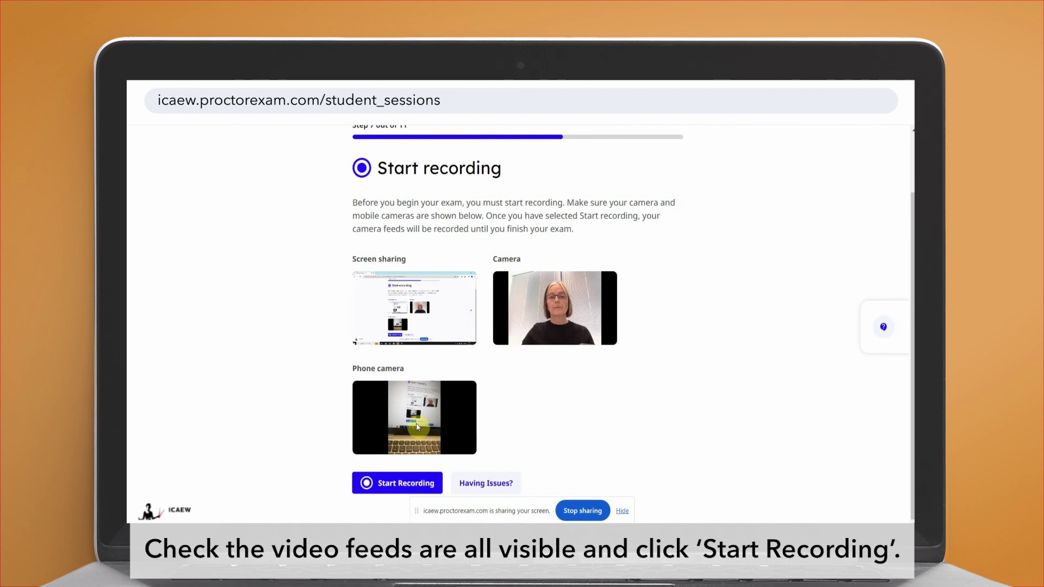
pyautogui.click(406, 486)
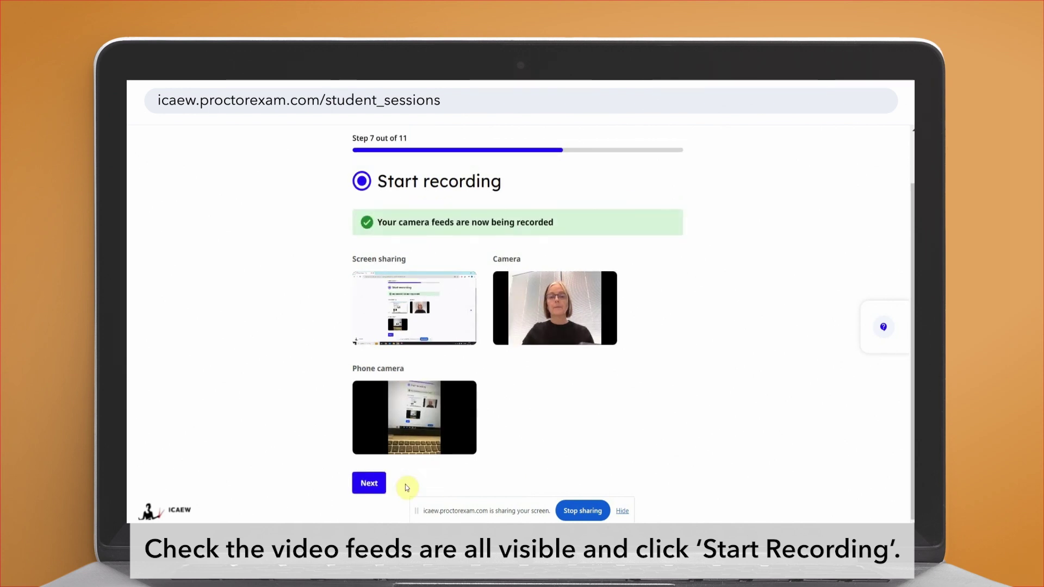
pyautogui.click(370, 484)
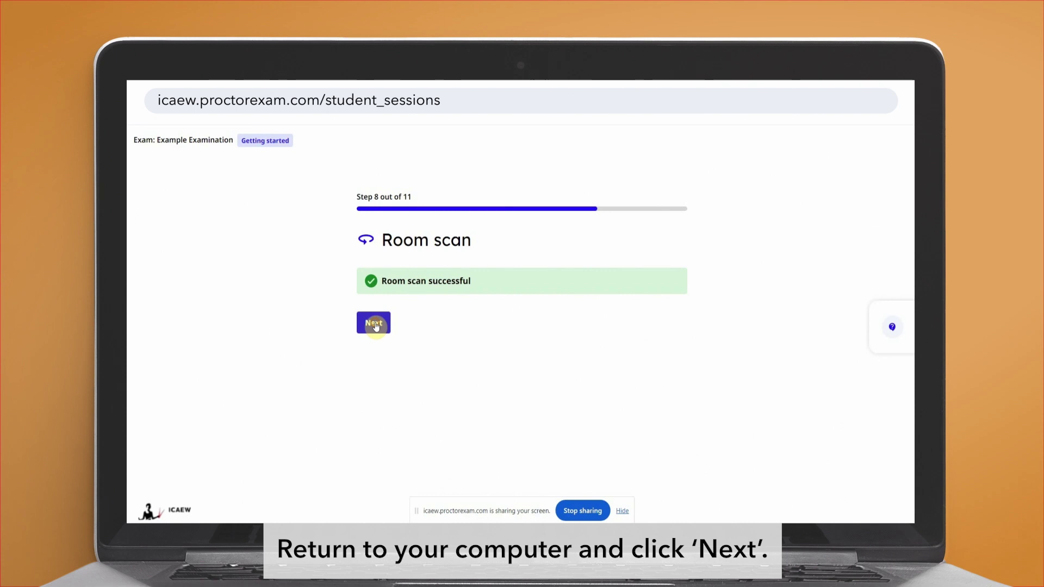
# Step: Confirm the phone camera is positioned correctly and continue
pyautogui.click(374, 324)
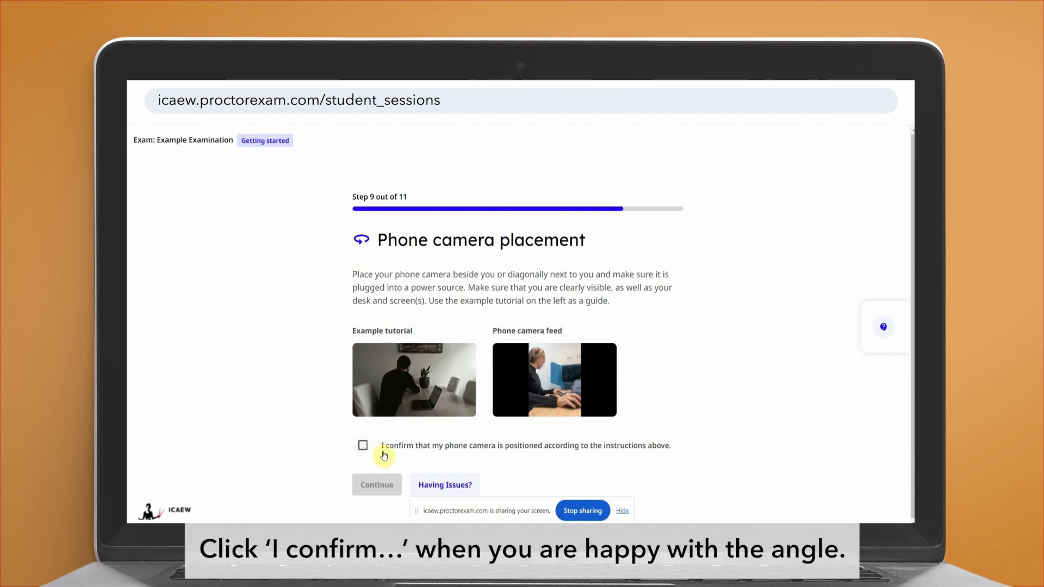
pyautogui.click(363, 447)
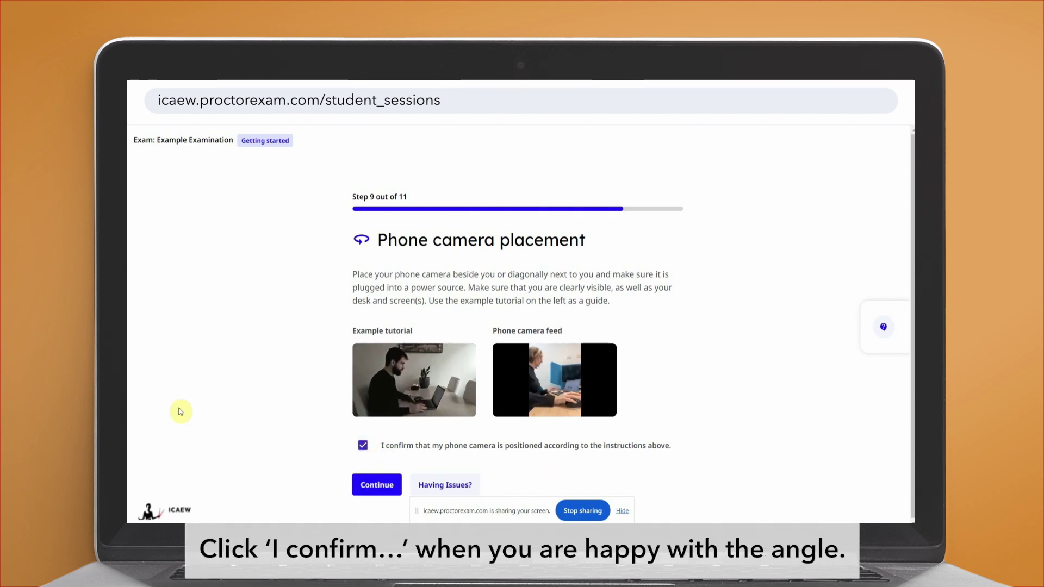
pyautogui.click(375, 490)
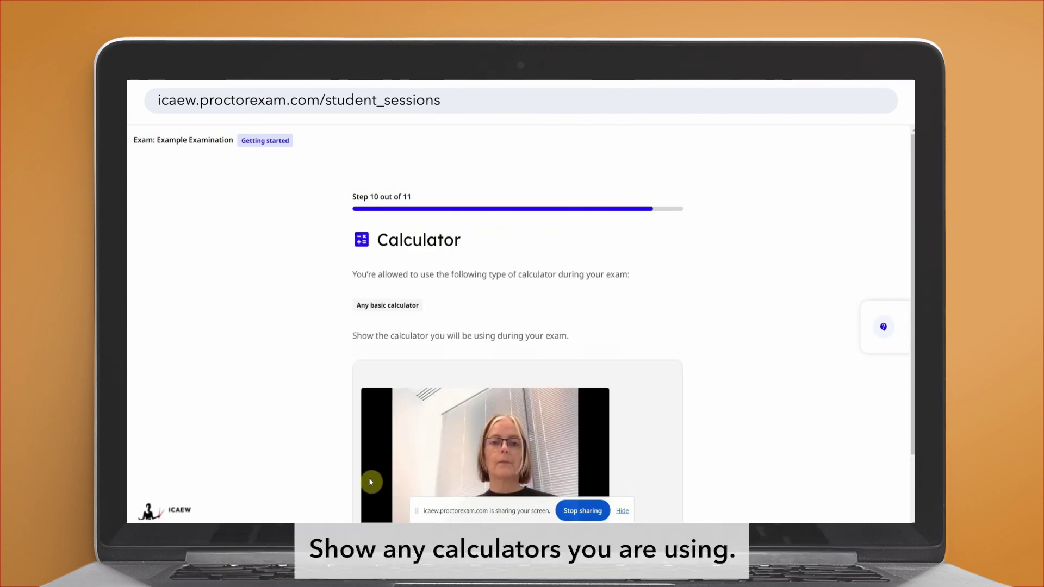
# Step: Pass the calculator and additional materials checks and finish the stable connection check
pyautogui.scroll(-2, 369, 478)
pyautogui.scroll(-1, 369, 481)
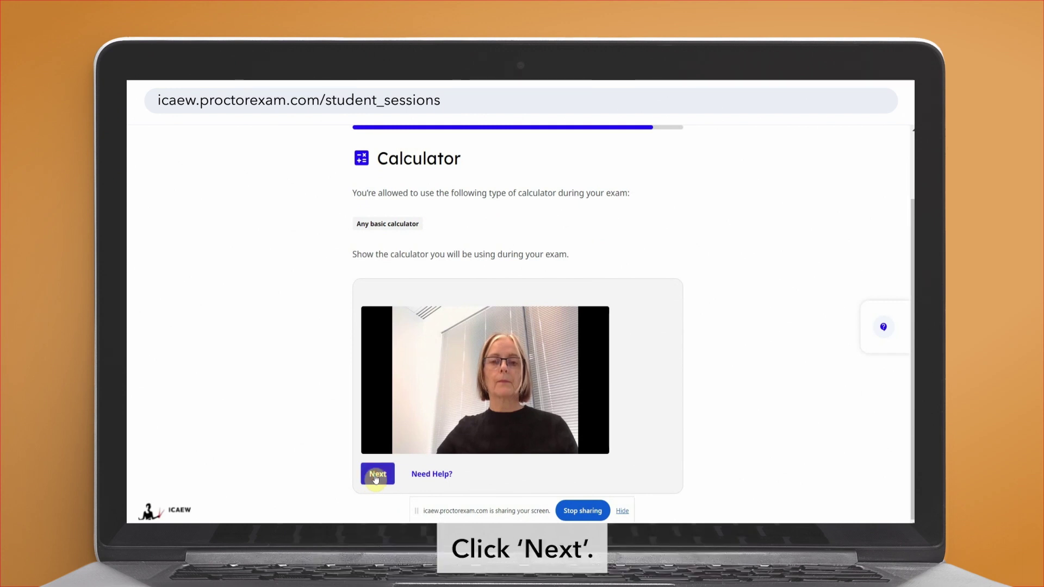
pyautogui.click(375, 479)
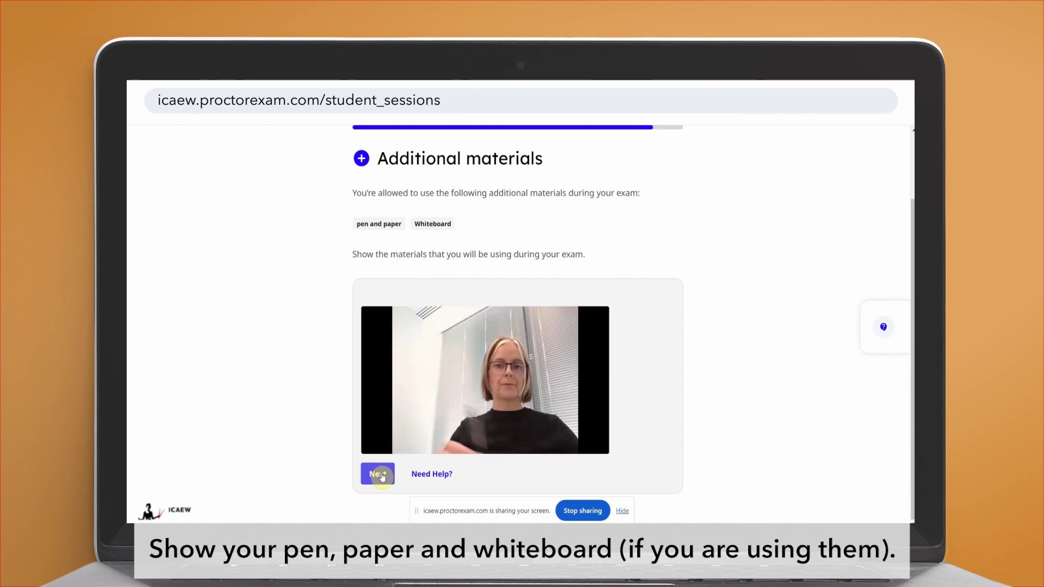
pyautogui.click(380, 476)
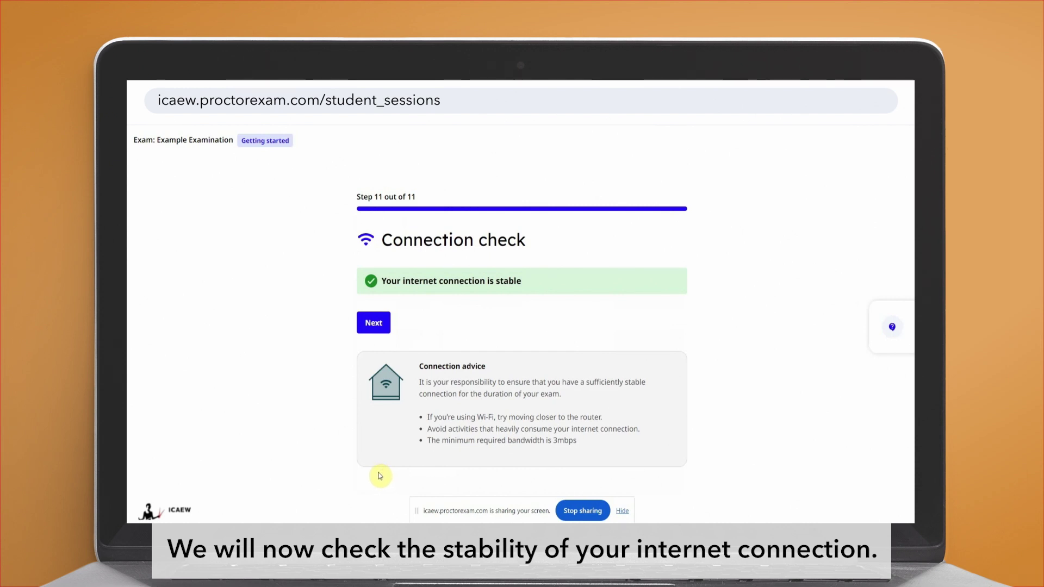
pyautogui.click(374, 325)
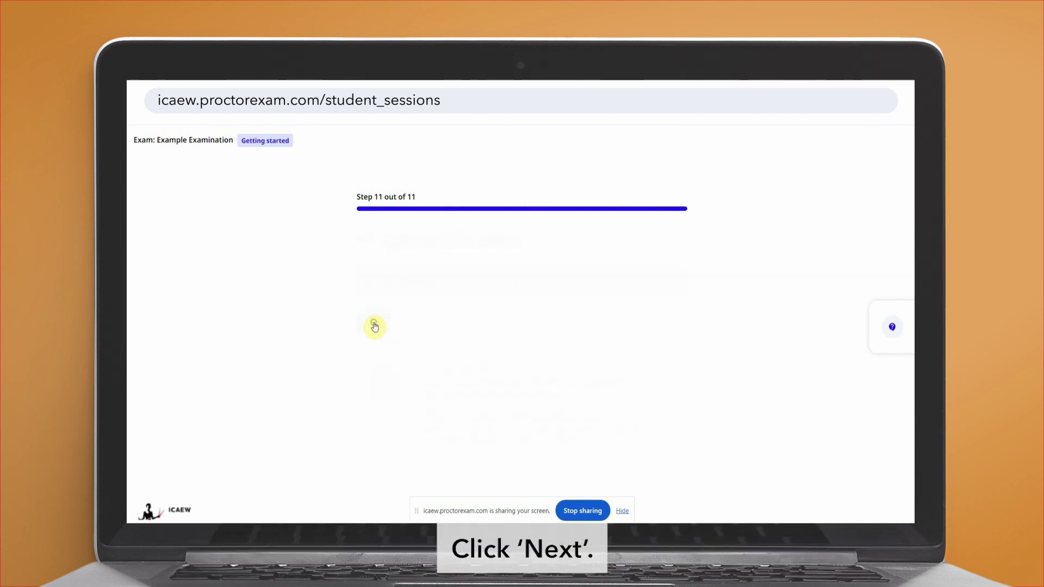